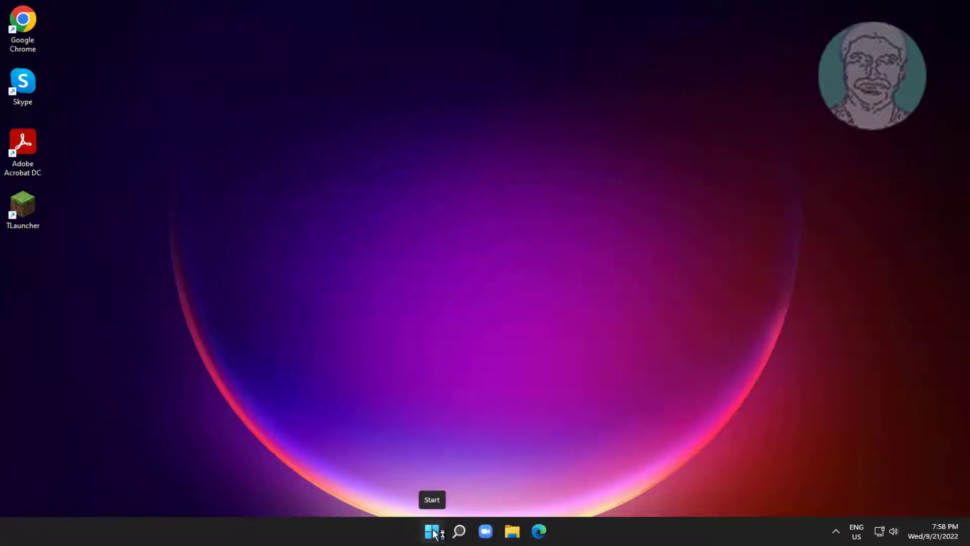
Update the Intel(R) UHD Graphics 630 driver using Windows' automatic driver search, then exit Device Manager.
right_click(433, 532)
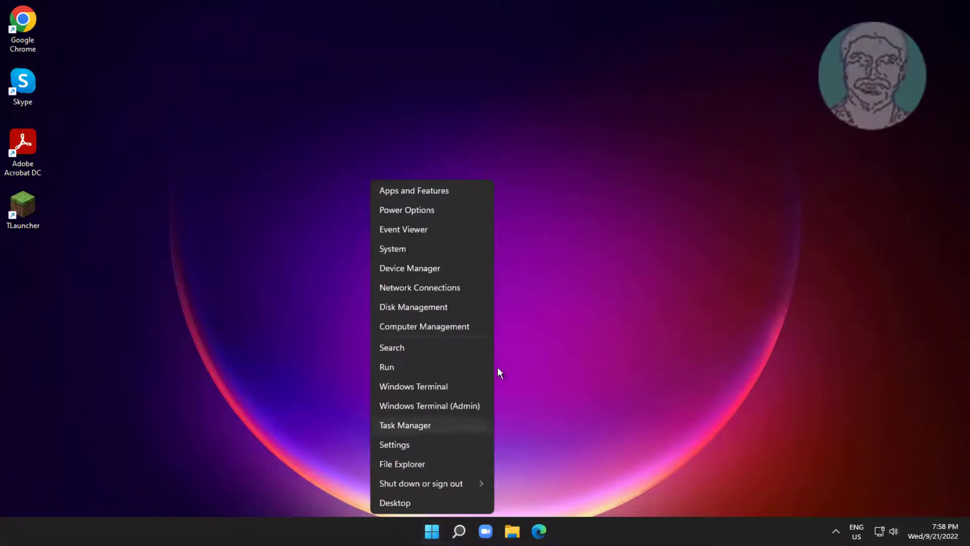
left_click(446, 269)
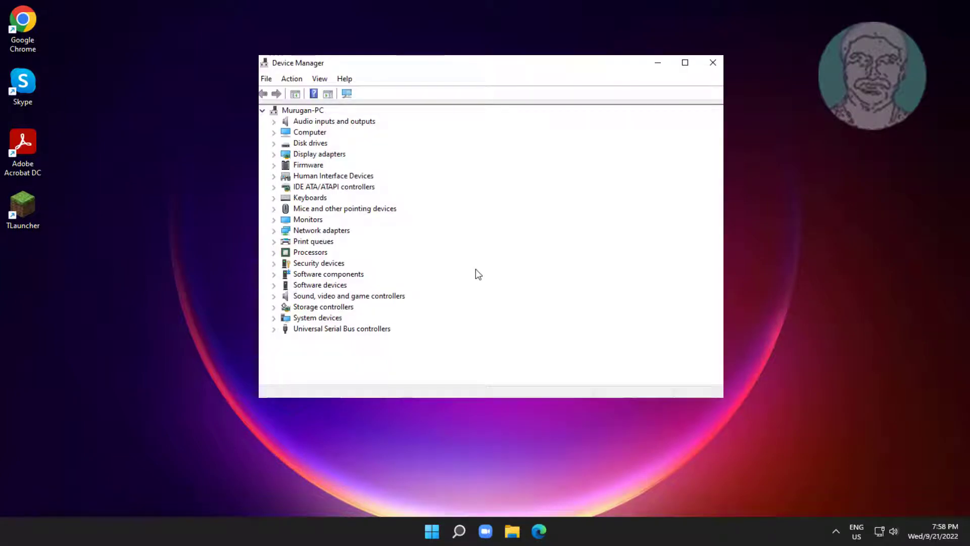
left_click(319, 154)
left_click(273, 154)
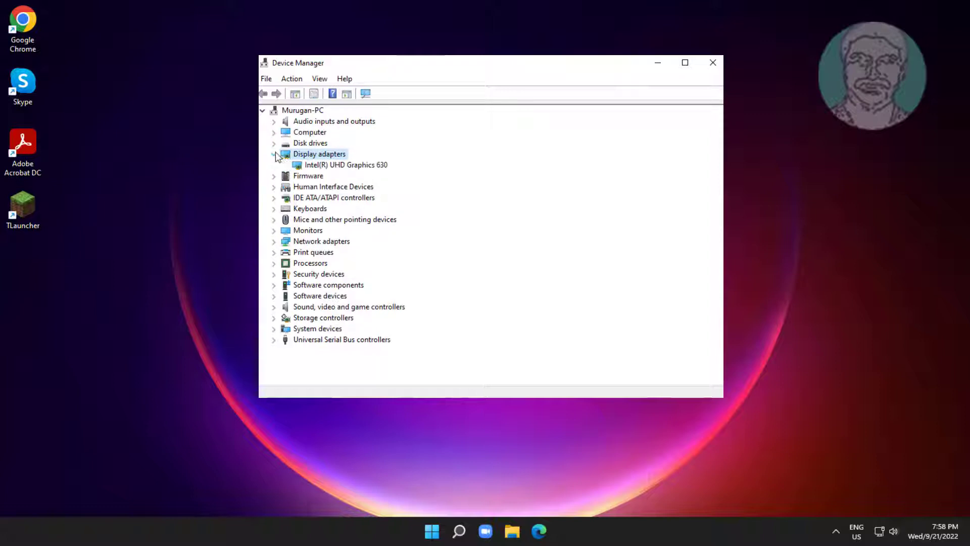
left_click(357, 167)
right_click(371, 164)
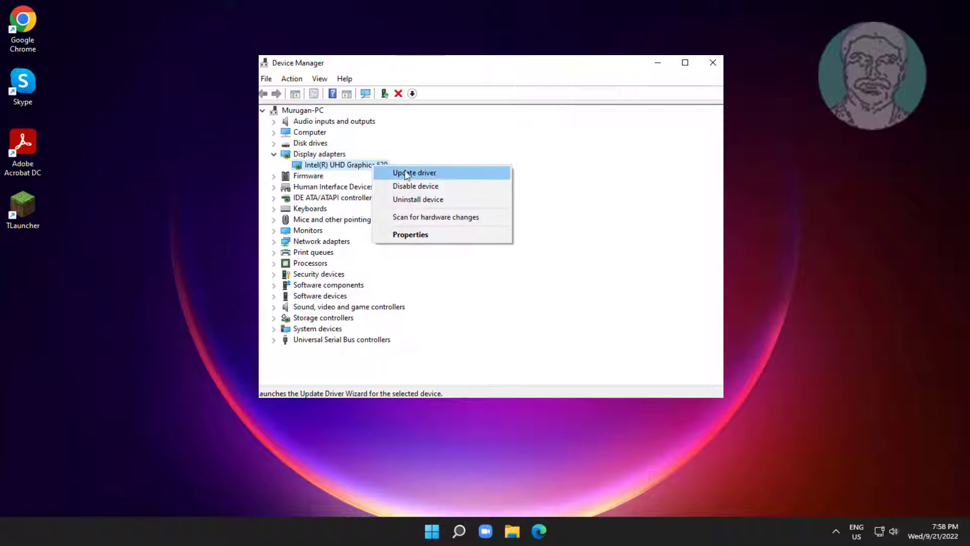
left_click(436, 174)
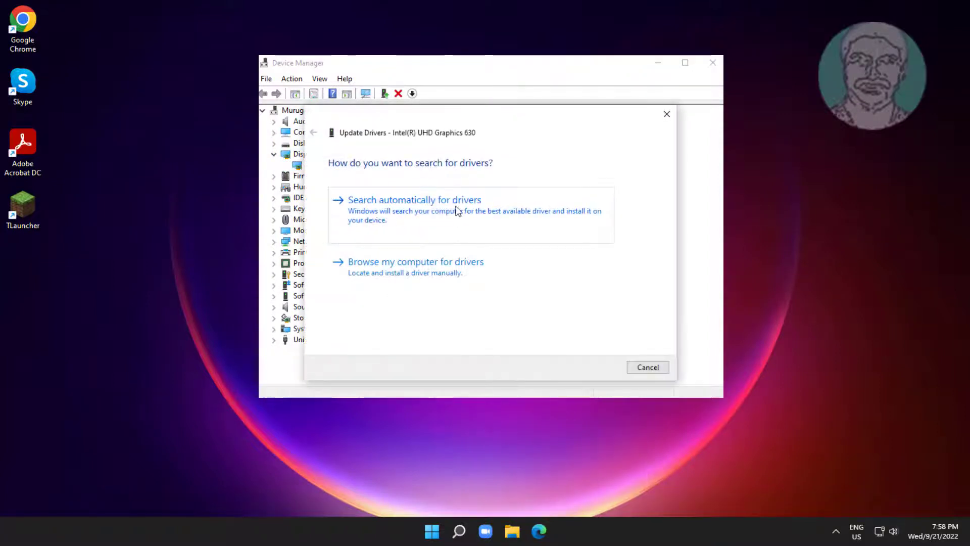
left_click(458, 210)
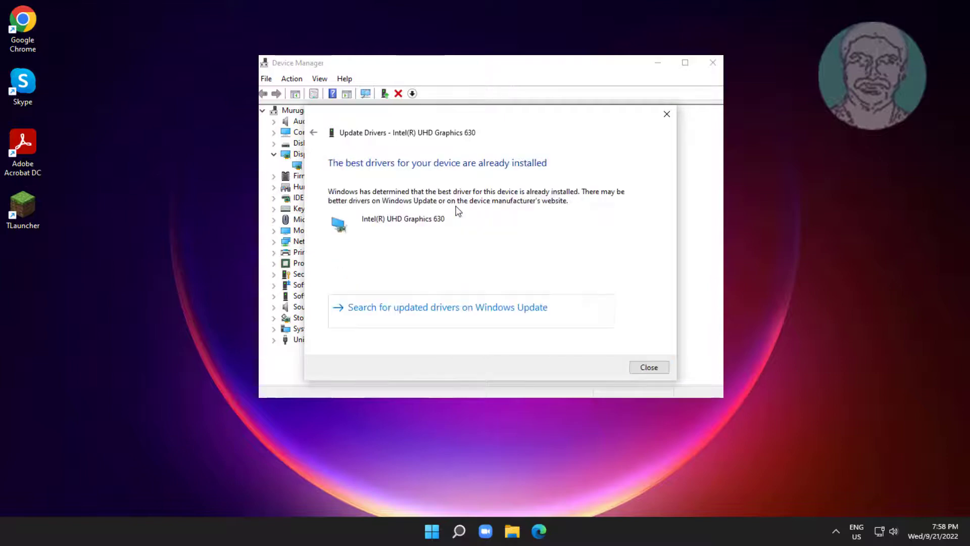
left_click(657, 367)
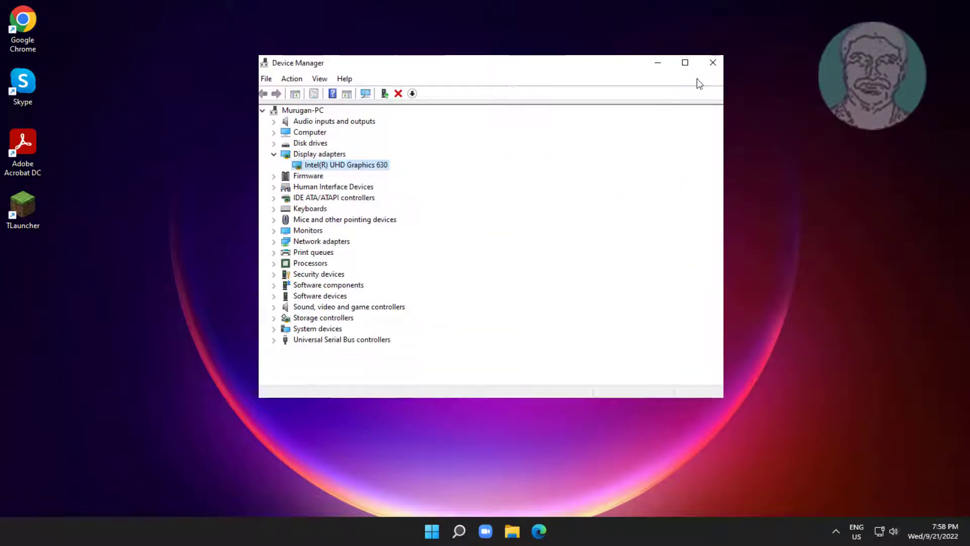
left_click(712, 63)
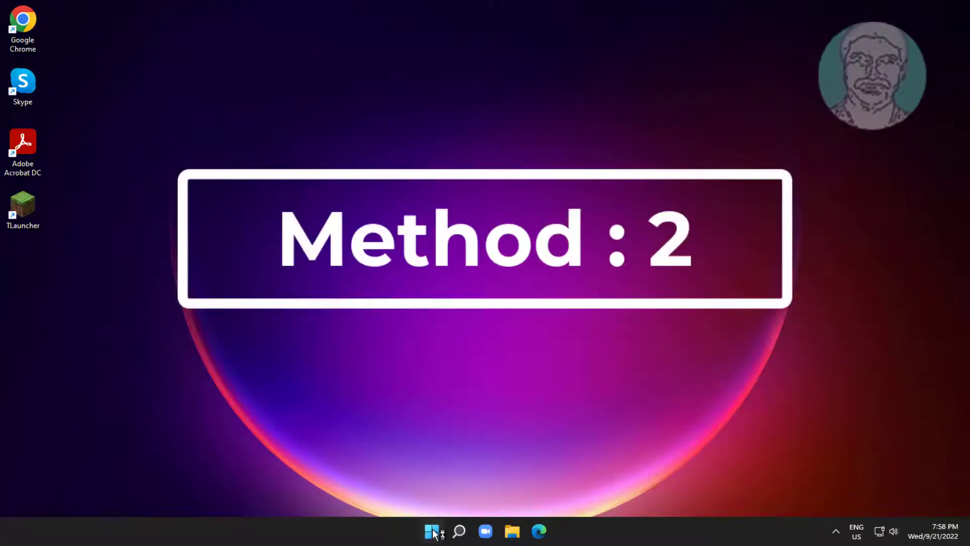
Reopen Device Manager and start another driver update for Intel(R) UHD Graphics 630.
right_click(433, 532)
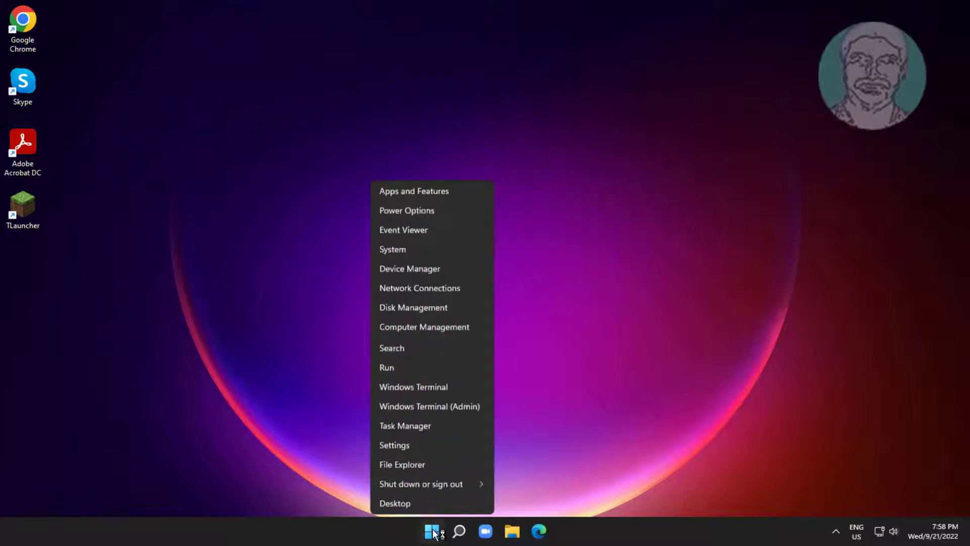
left_click(446, 267)
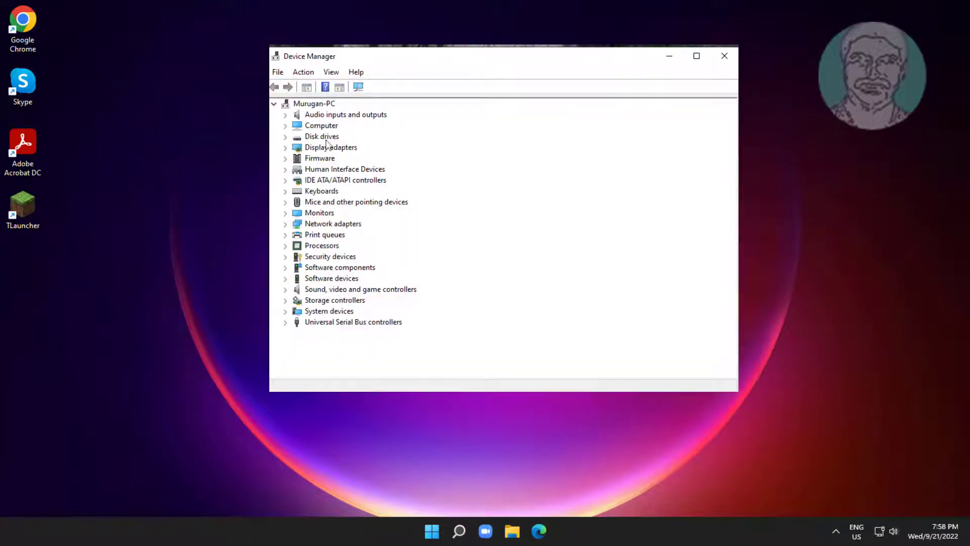
left_click(330, 148)
double_click(296, 150)
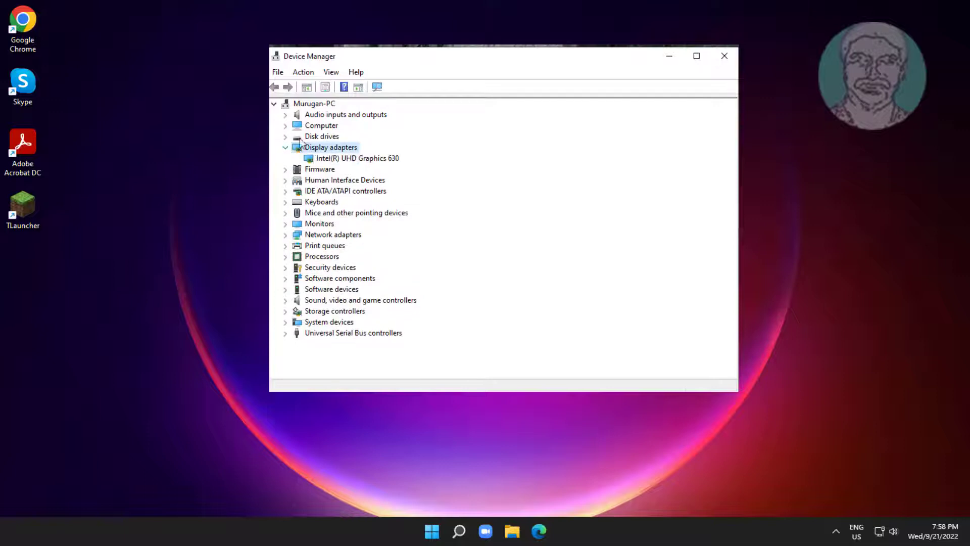
left_click(354, 158)
right_click(387, 164)
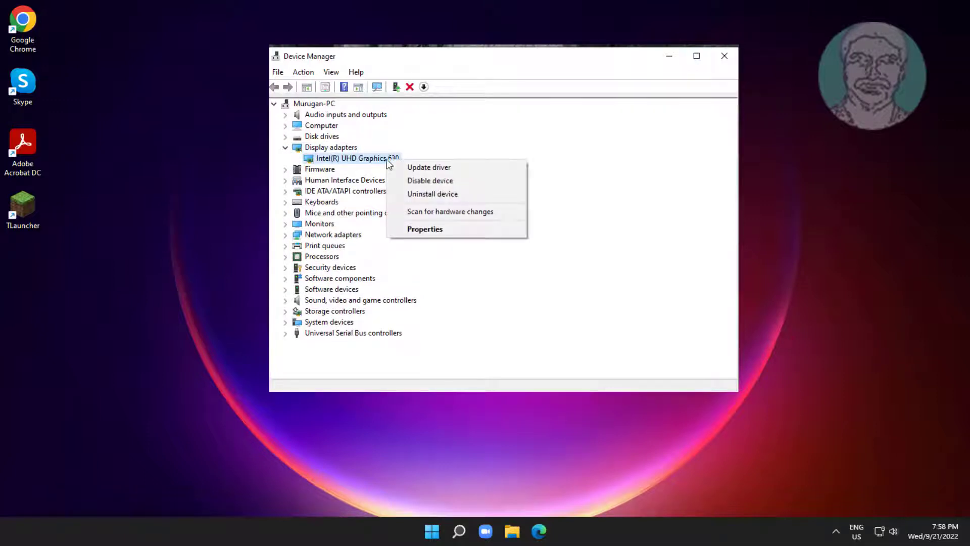
left_click(452, 168)
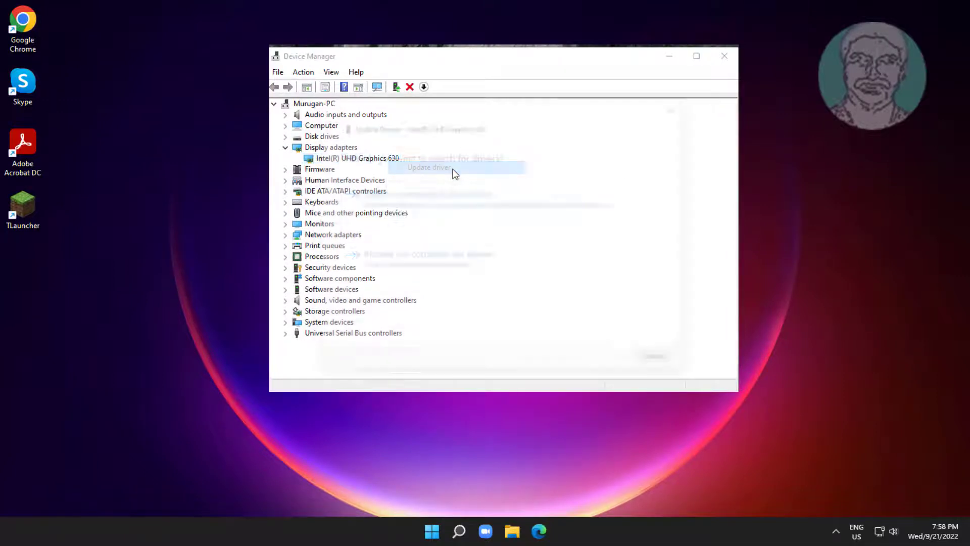
Install the Intel(R) UHD Graphics 630 driver picked from the compatible-drivers list and exit Device Manager.
left_click(480, 268)
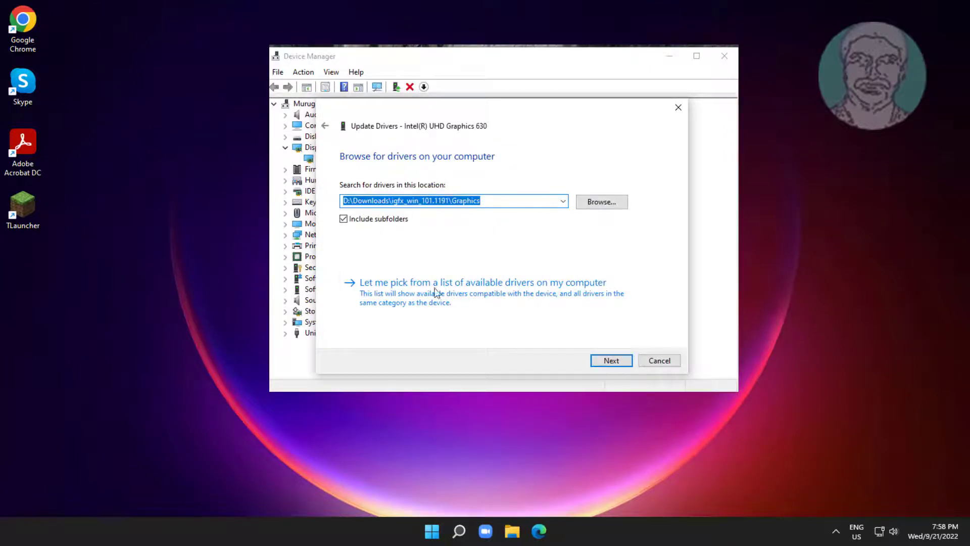
left_click(450, 297)
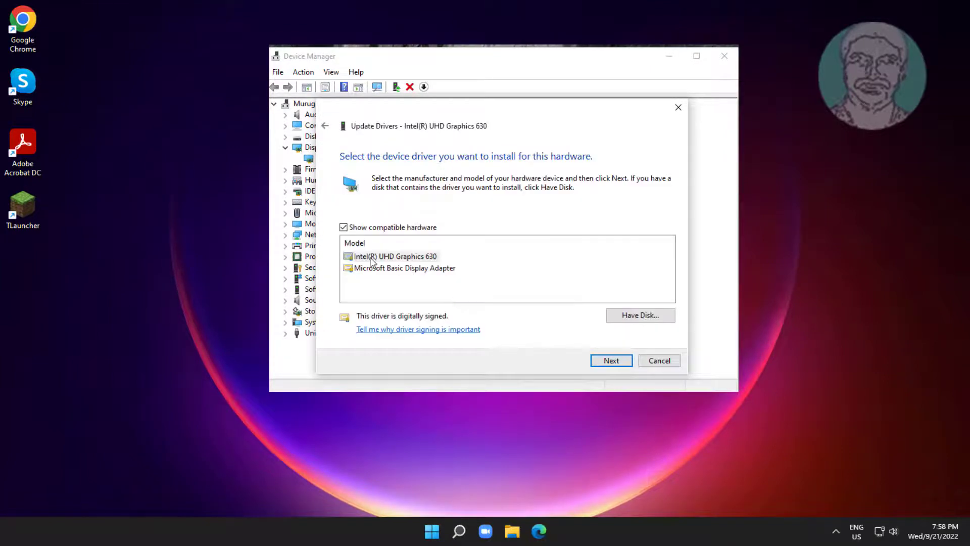
left_click(390, 258)
left_click(600, 360)
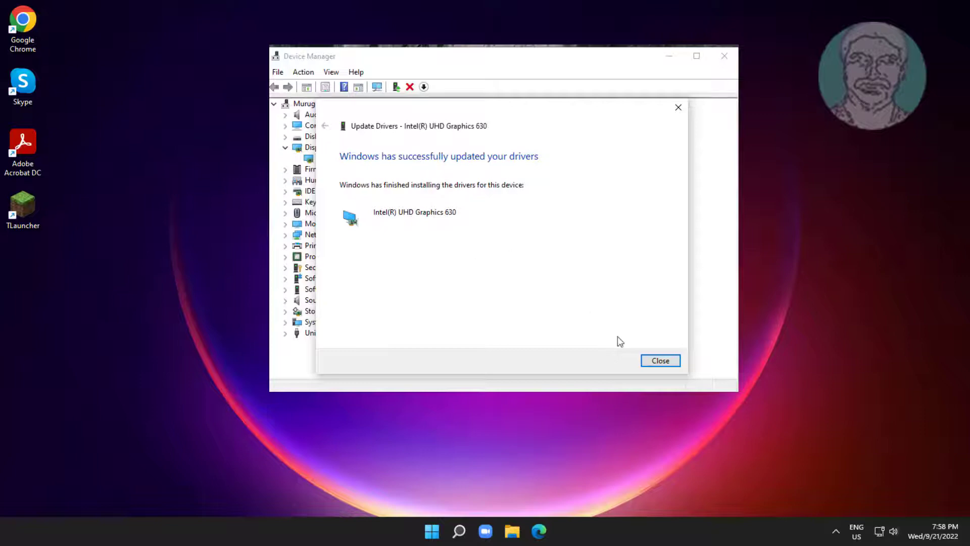
left_click(661, 361)
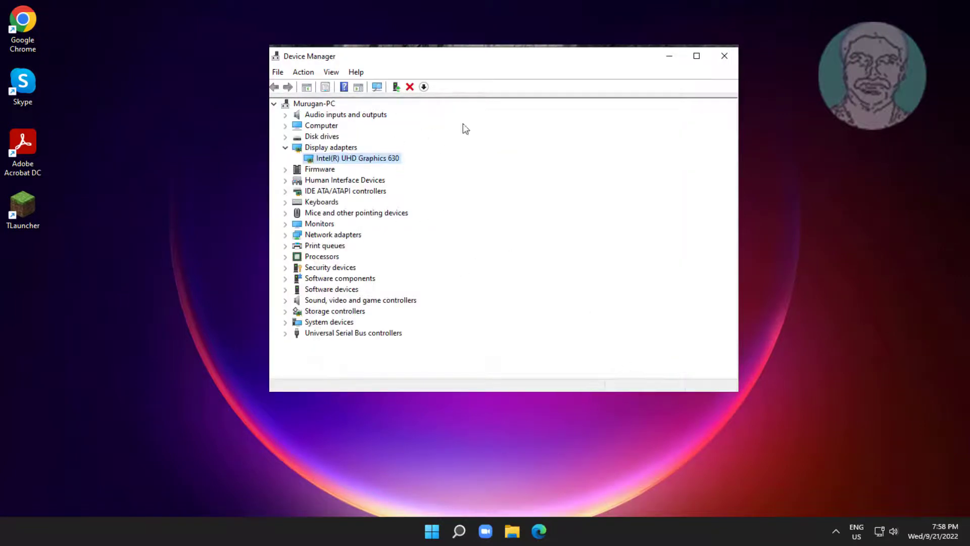
left_click(724, 56)
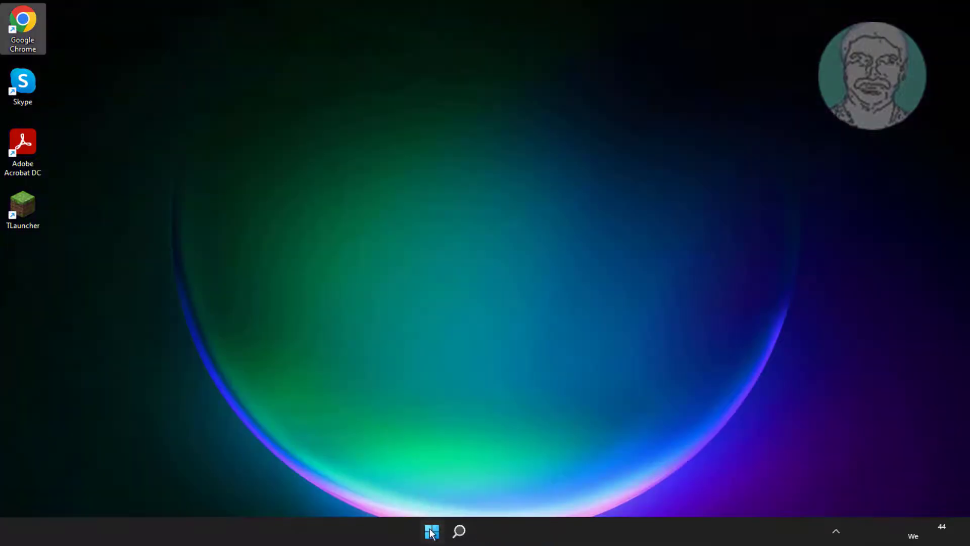
Check Windows Update for new updates, dismiss the KB5017383 cumulative update banner, and exit Settings.
left_click(430, 531)
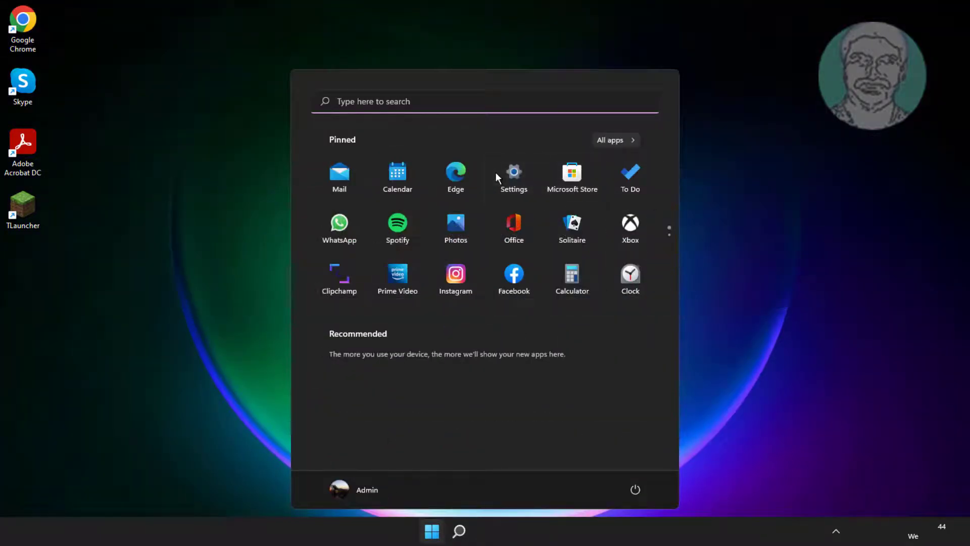
left_click(496, 176)
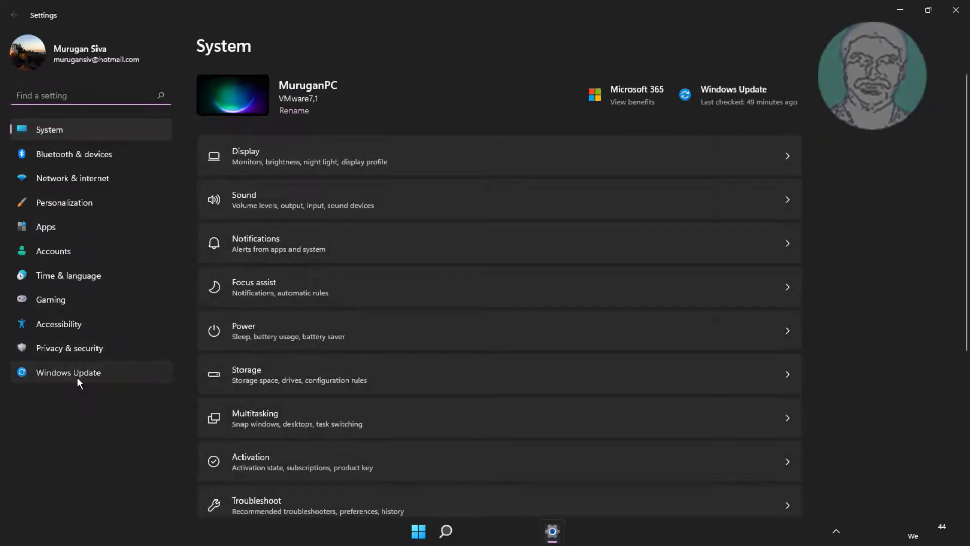
left_click(76, 377)
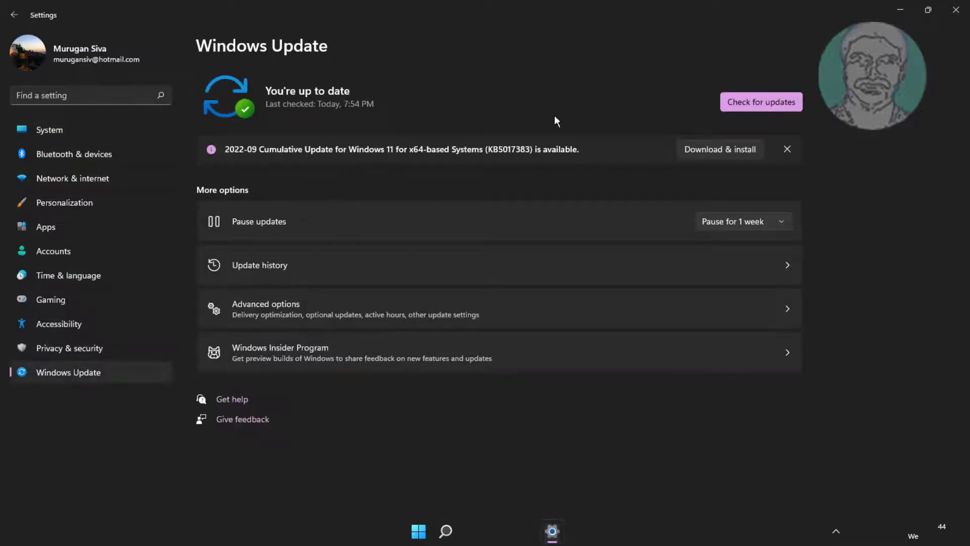
left_click(761, 104)
left_click(787, 152)
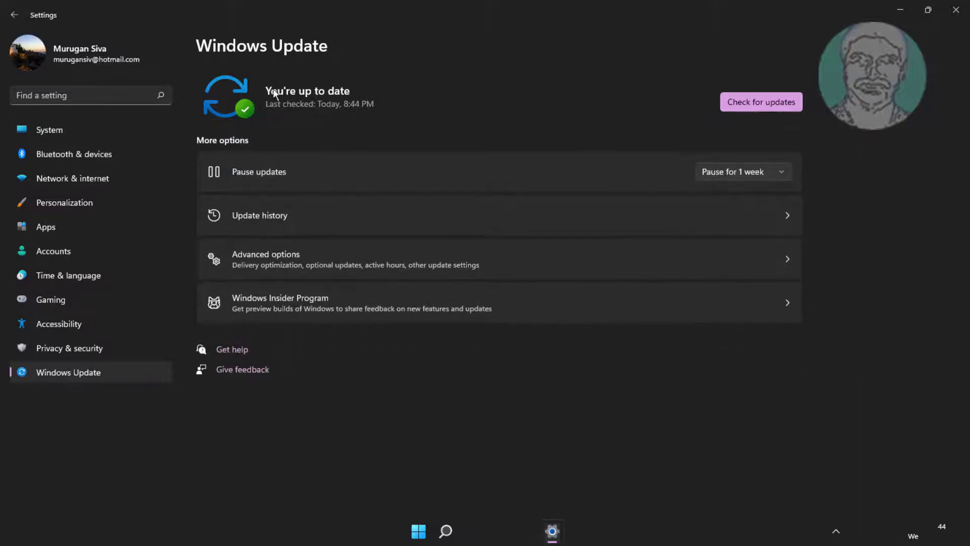
left_click(957, 9)
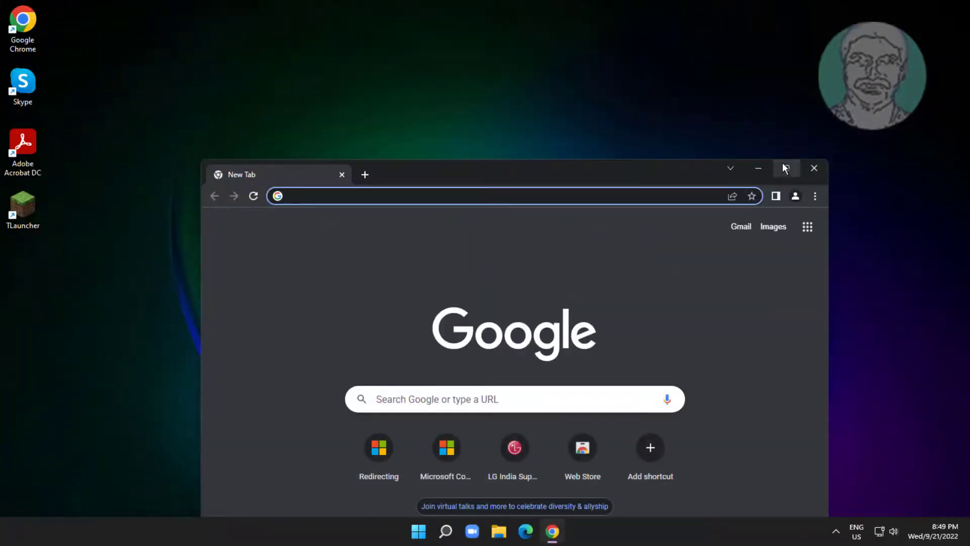
Load the Intel Driver & Support Assistant page in maximized Chrome, let it scan, then exit the browser.
left_click(785, 167)
right_click(97, 32)
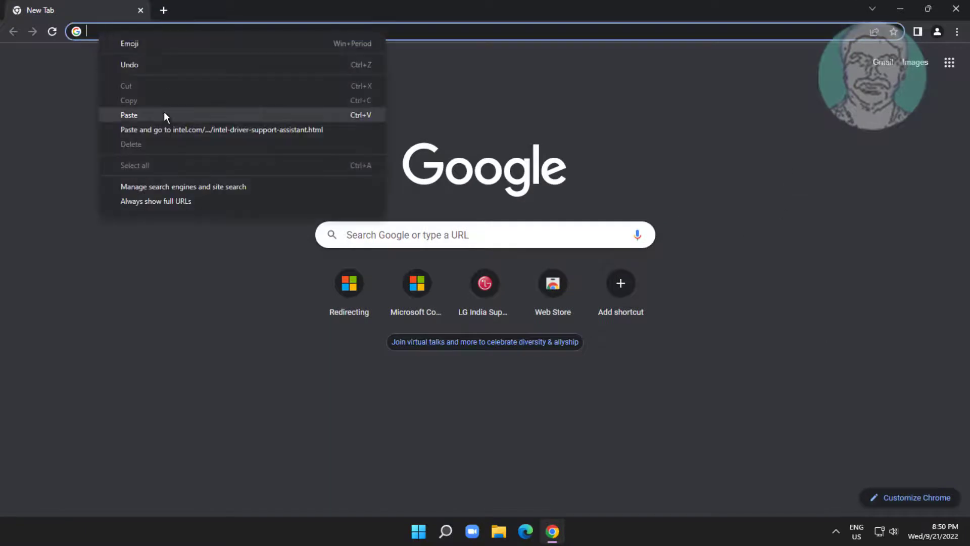
left_click(163, 132)
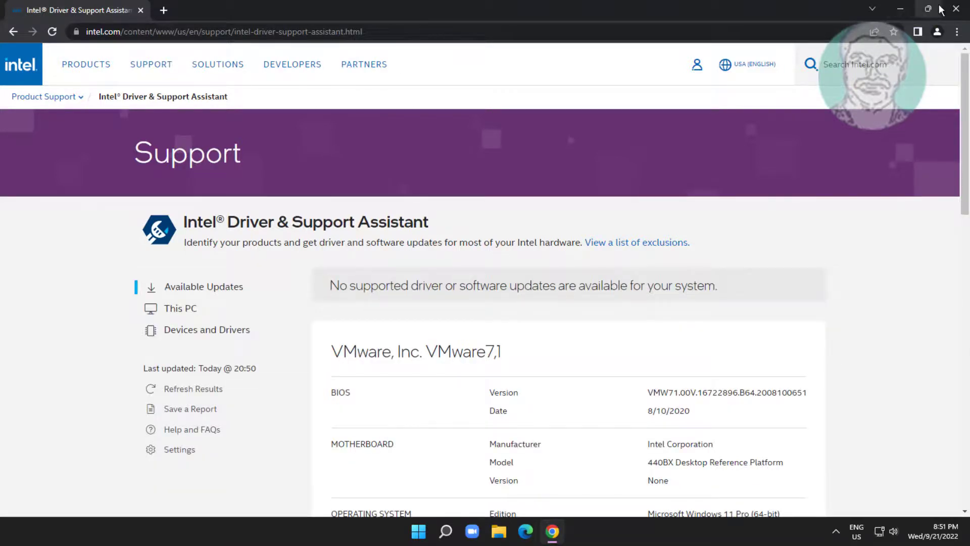
left_click(955, 10)
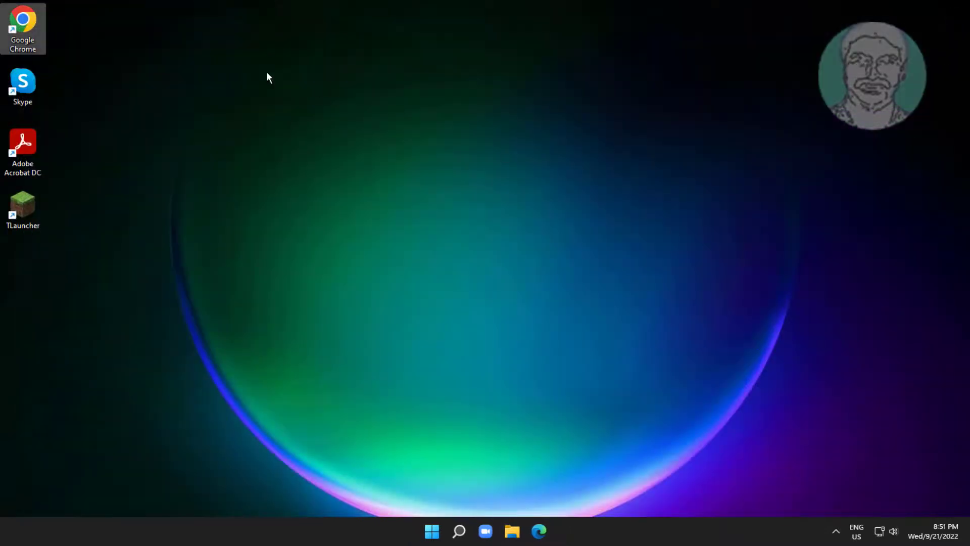
Load amd.com/en/support in Chrome, download the Windows auto-detect driver installer, and run it.
double_click(30, 27)
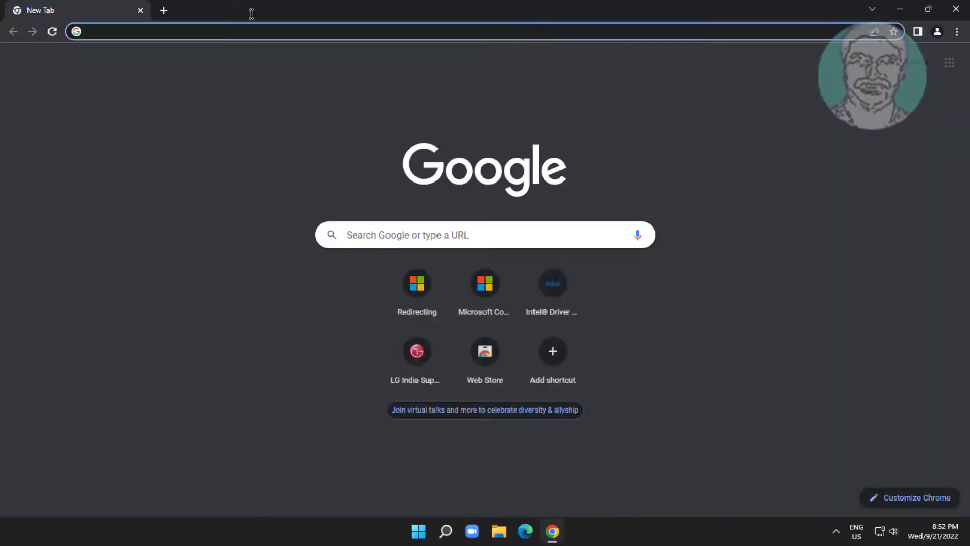
right_click(102, 32)
left_click(149, 131)
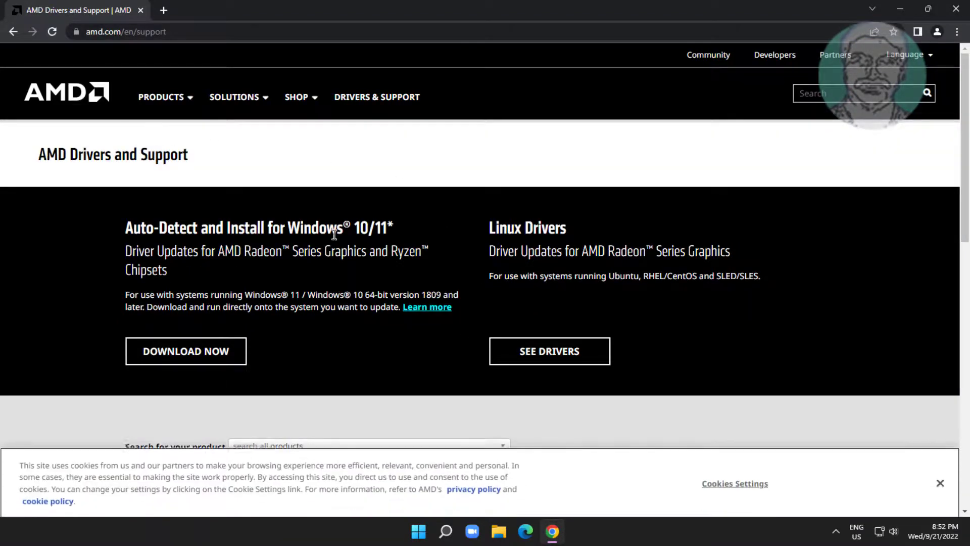
scroll(340, 346, "down", 1)
left_click(214, 295)
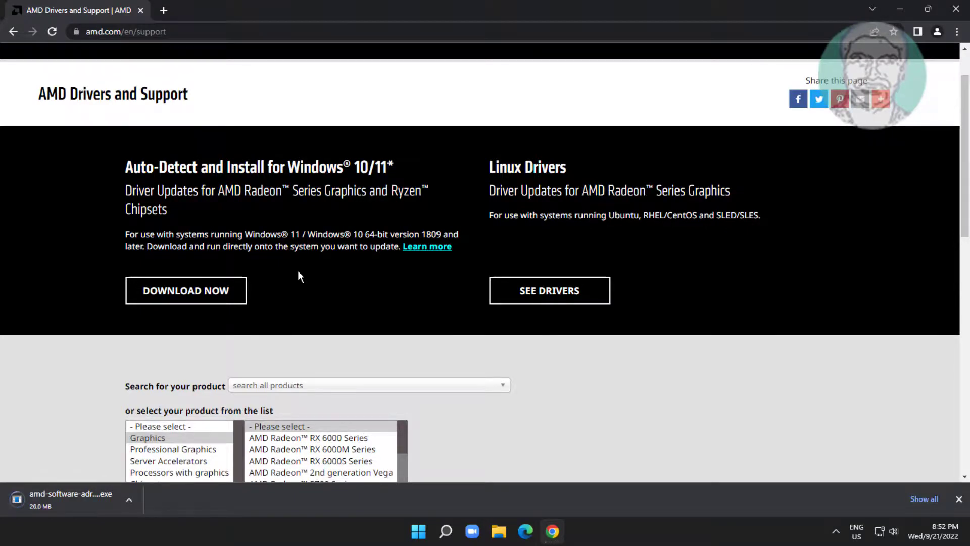
scroll(298, 274, "up", 1)
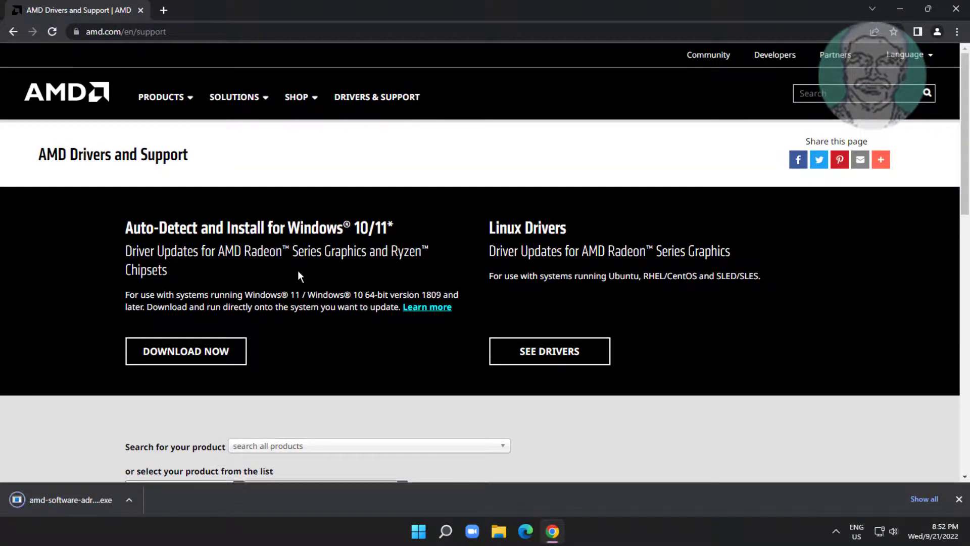
left_click(77, 497)
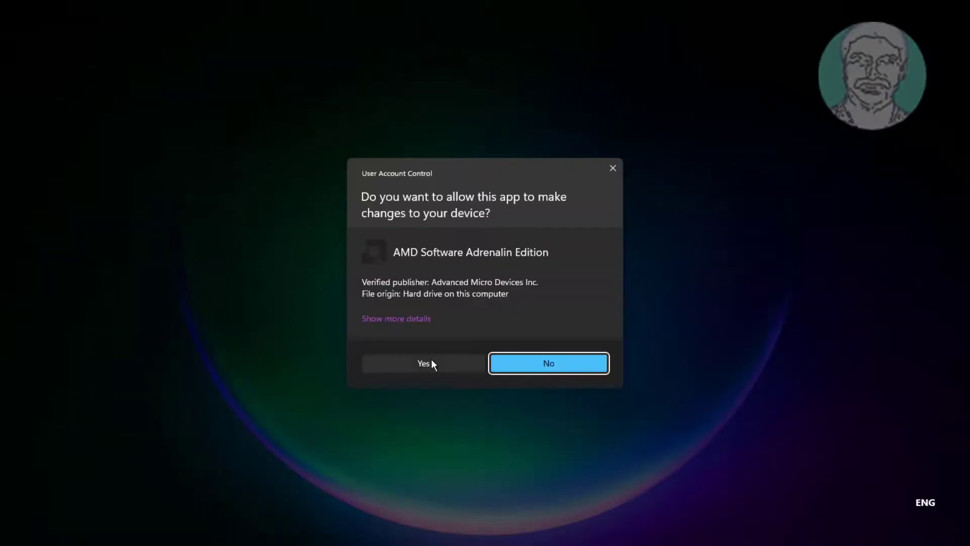
Approve the UAC prompt and install AMD Software: Adrenalin Edition into the default folder.
left_click(432, 364)
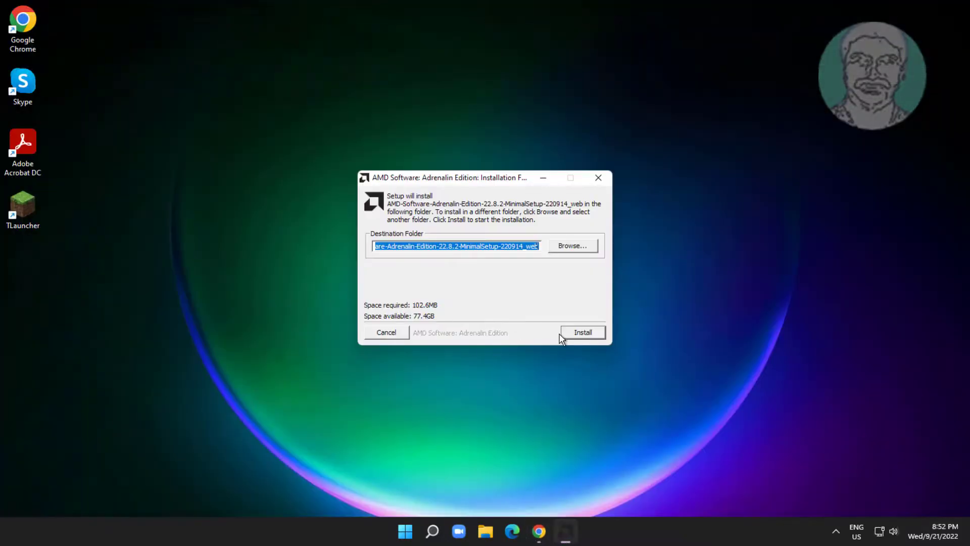
left_click(574, 333)
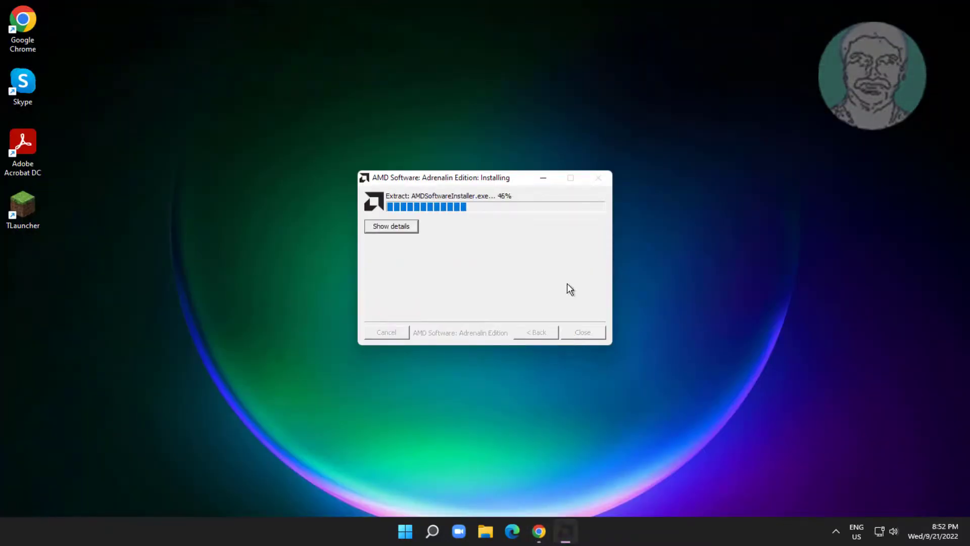